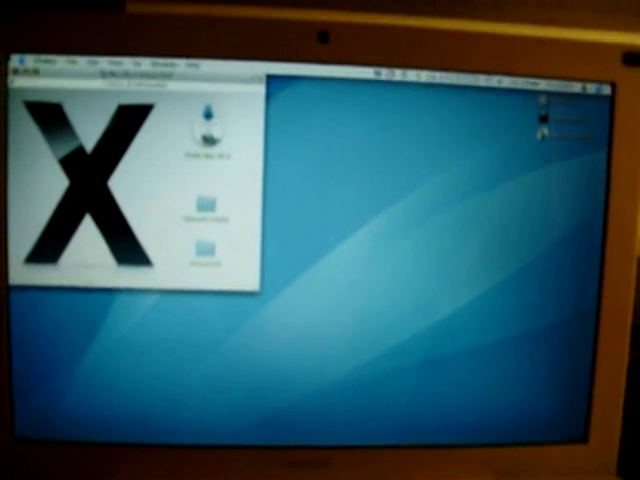
# Choose Restart from the Apple menu to reboot the MacBook from the install disc
pyautogui.click(8, 52)
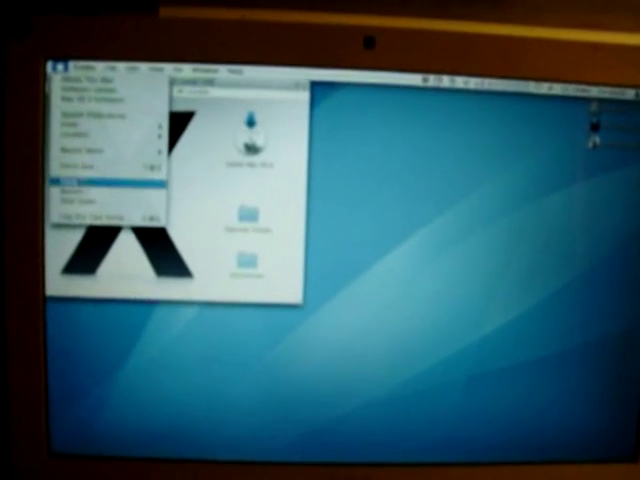
pyautogui.click(62, 205)
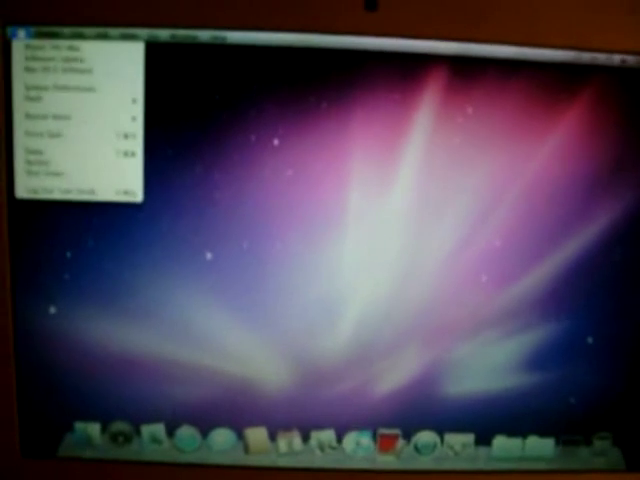
# Open About This Mac to view the newly installed Mac OS X version
pyautogui.click(50, 46)
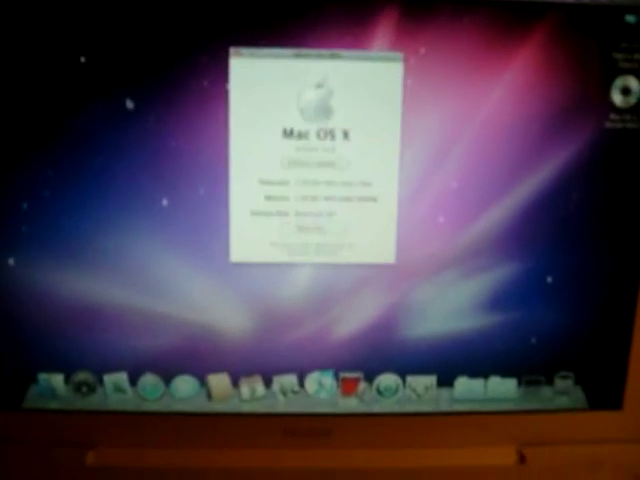